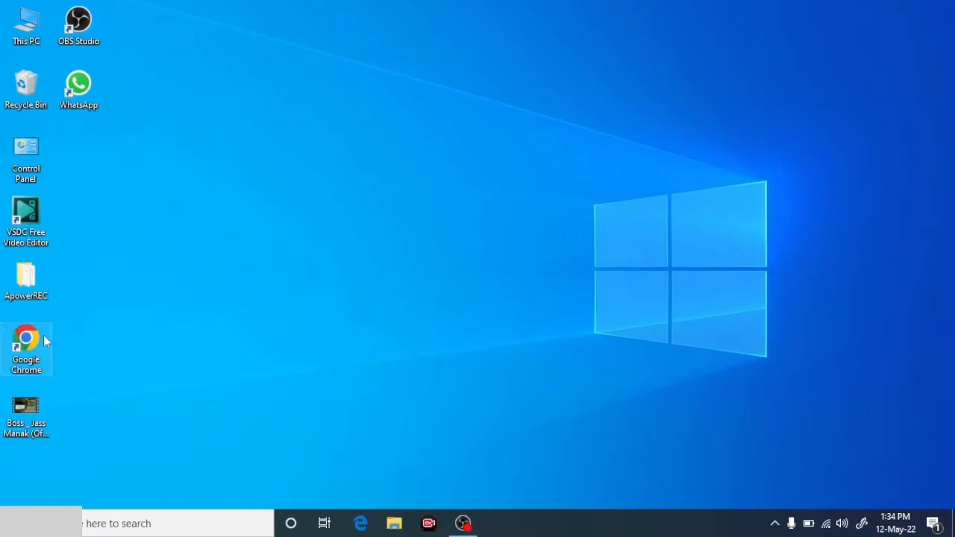
# Open Google Chrome, search for "obs studio", and open the official obsproject.com website from the results
pyautogui.doubleClick(26, 343)
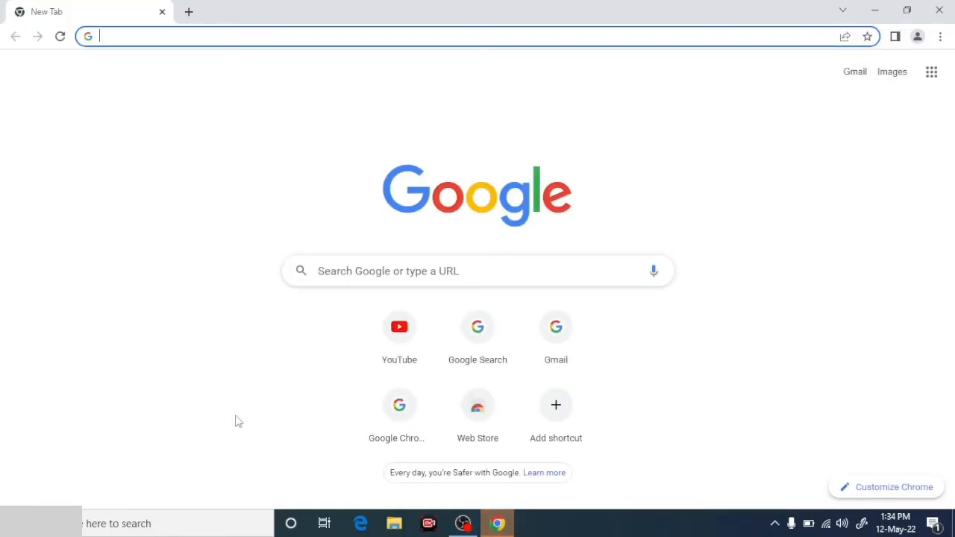
pyautogui.click(366, 273)
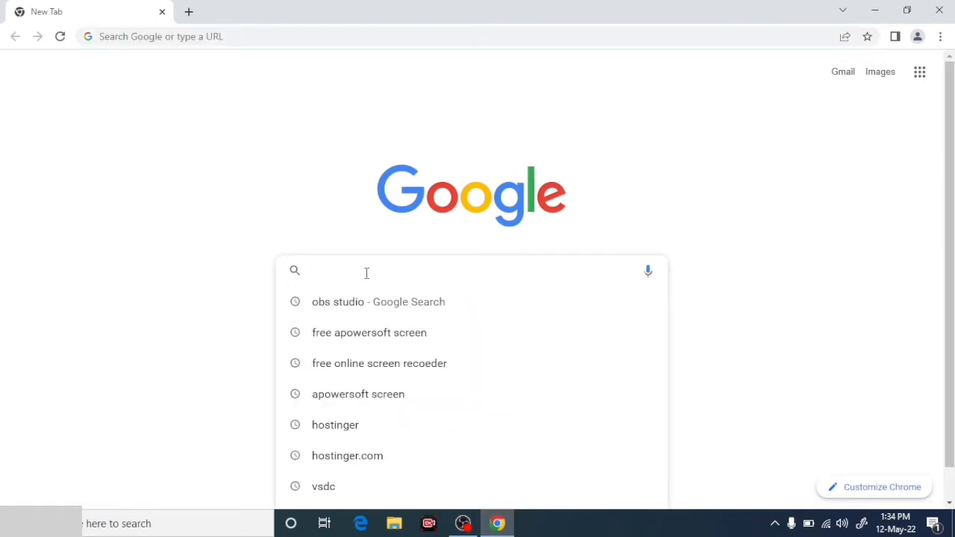
pyautogui.click(358, 302)
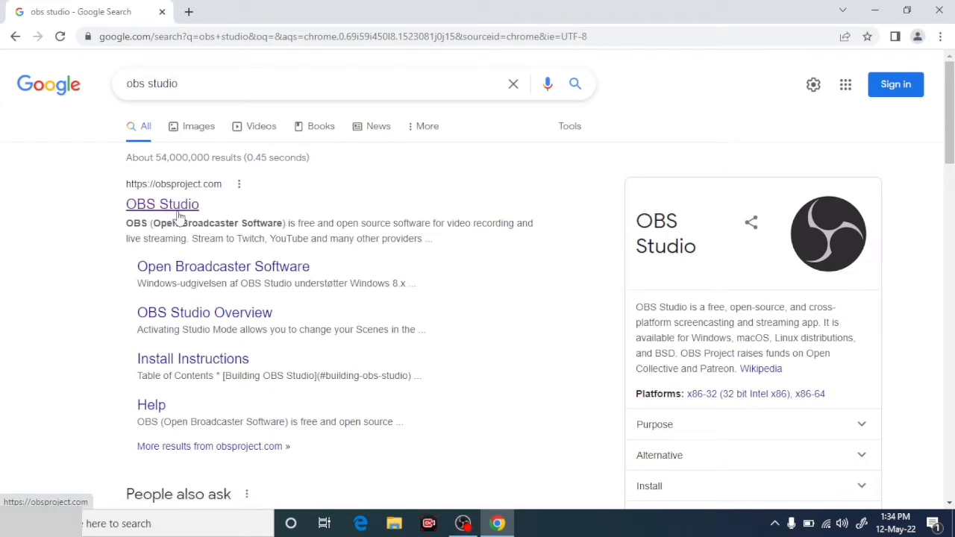
pyautogui.click(179, 216)
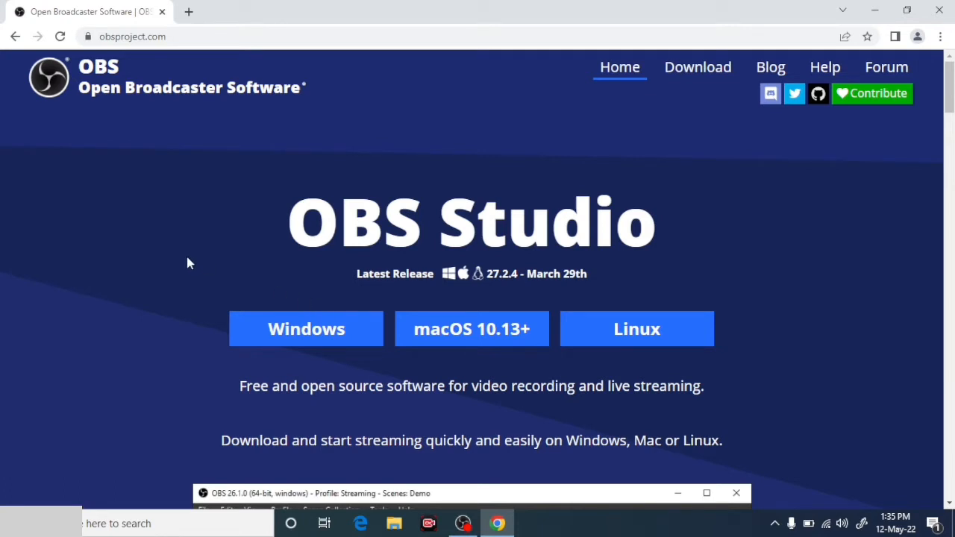
# Leave the OBS website, close the browser, and switch to the running OBS Studio window
pyautogui.click(15, 43)
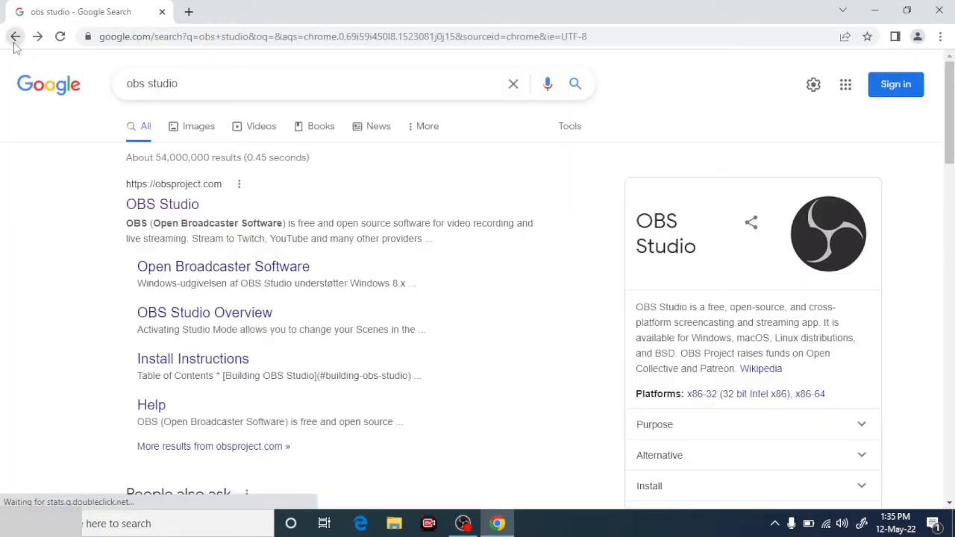
pyautogui.click(14, 44)
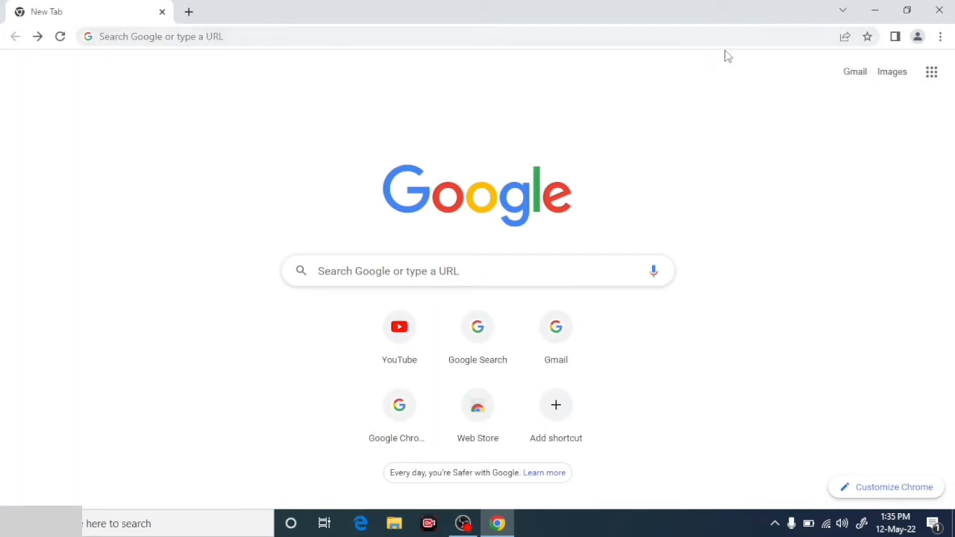
pyautogui.click(939, 10)
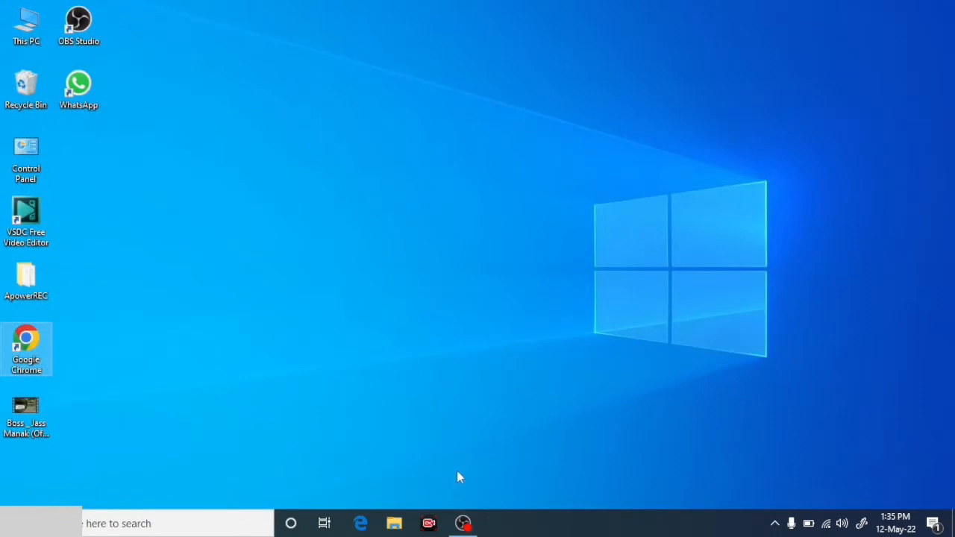
pyautogui.moveTo(463, 524)
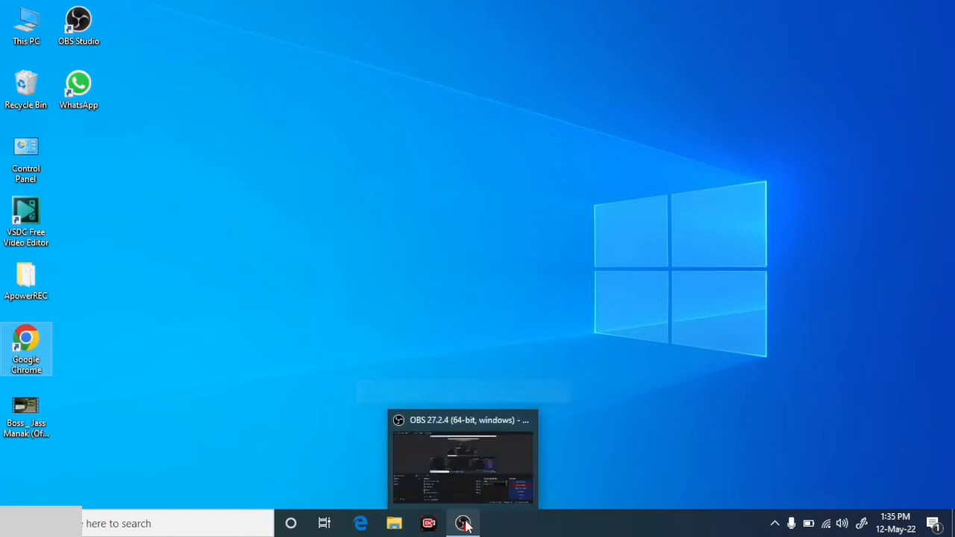
pyautogui.click(463, 523)
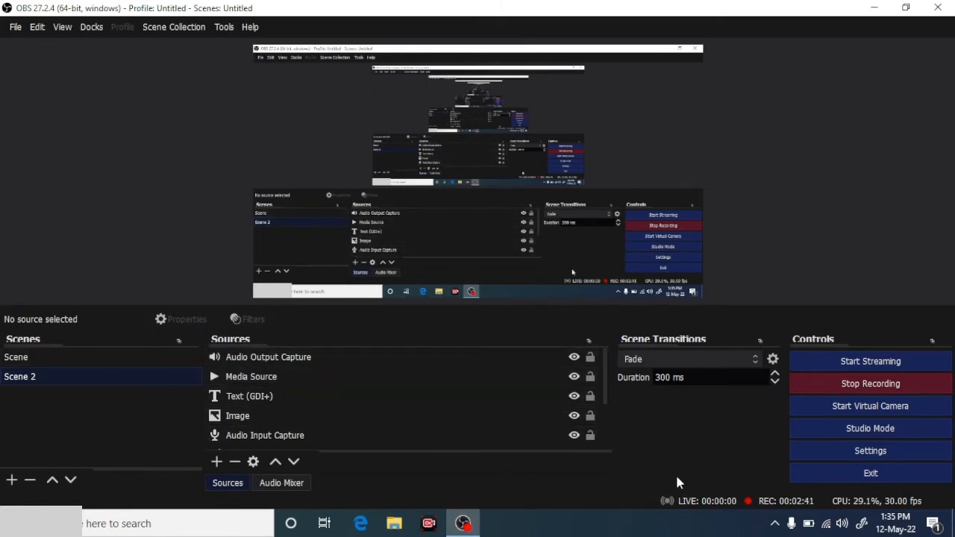
# Open the OBS settings and review the streaming, recording, audio and replay buffer options of the output settings
pyautogui.click(864, 454)
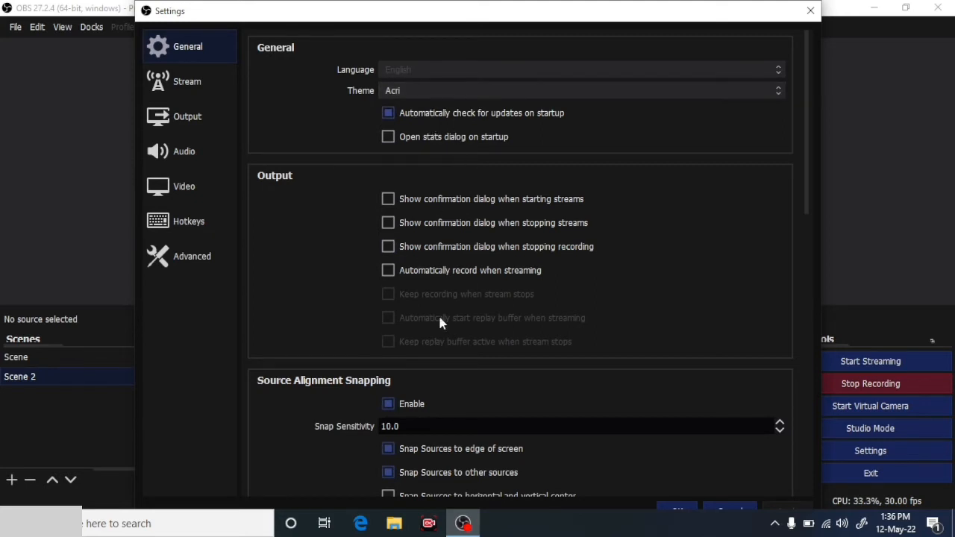
pyautogui.click(166, 116)
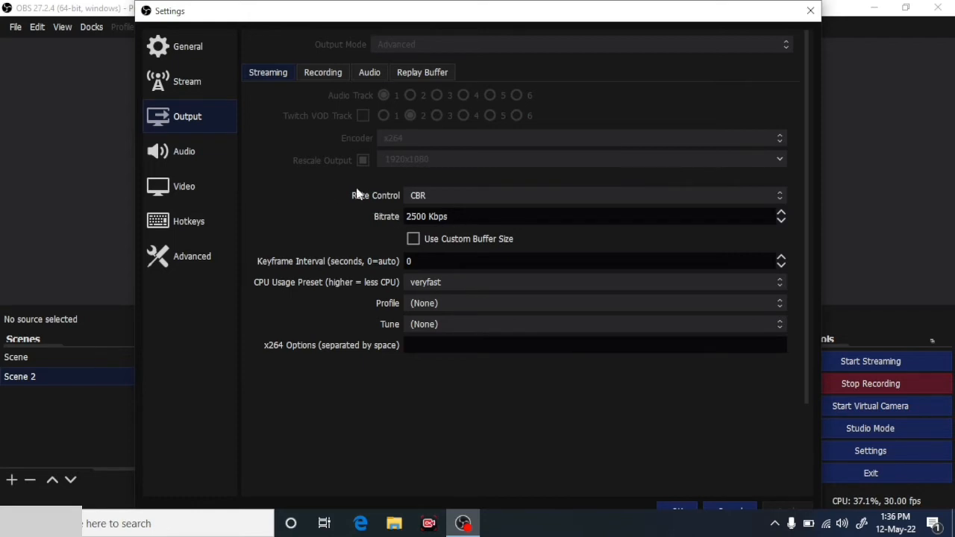
pyautogui.click(325, 77)
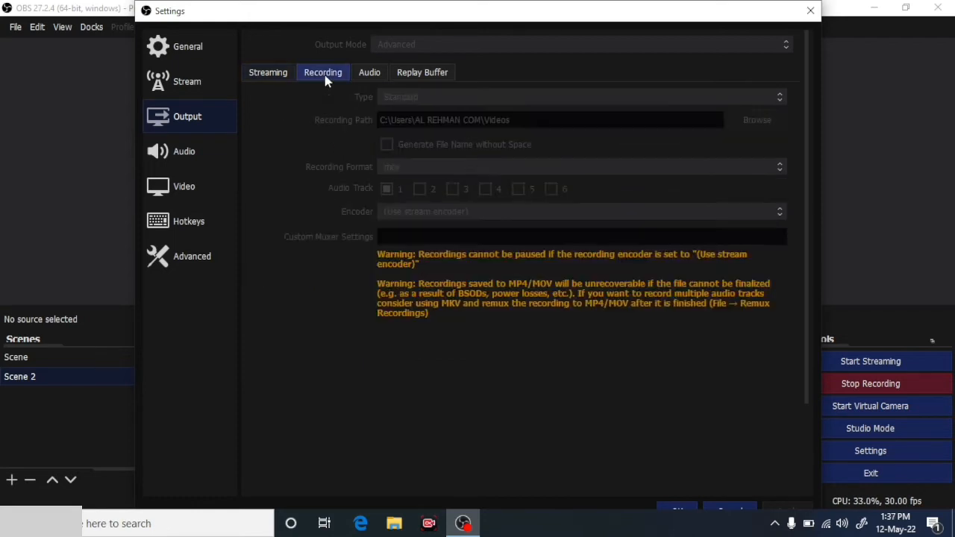
pyautogui.click(366, 72)
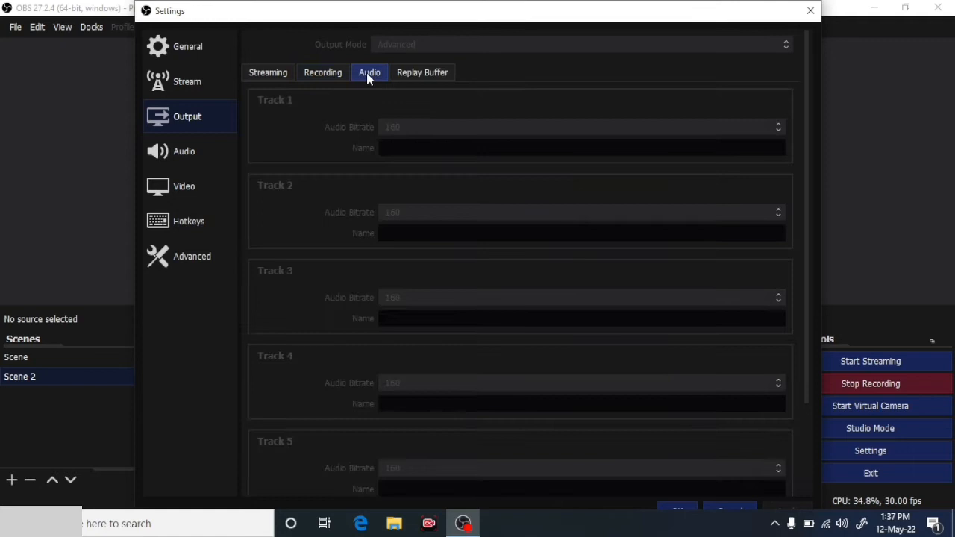
pyautogui.click(416, 74)
# Review the audio and video settings, and close the settings without saving any changes
pyautogui.click(179, 155)
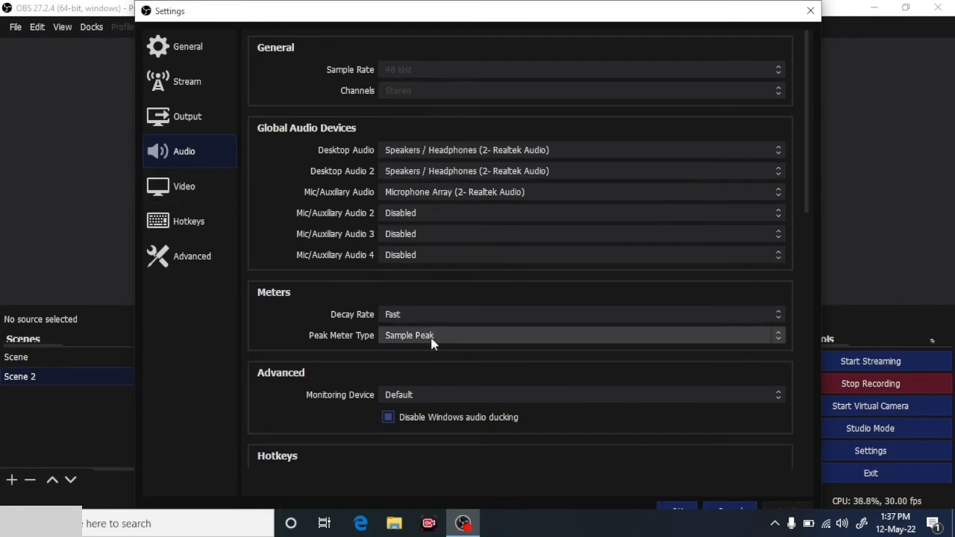
pyautogui.scroll(-2, 455, 326)
pyautogui.scroll(1, 455, 325)
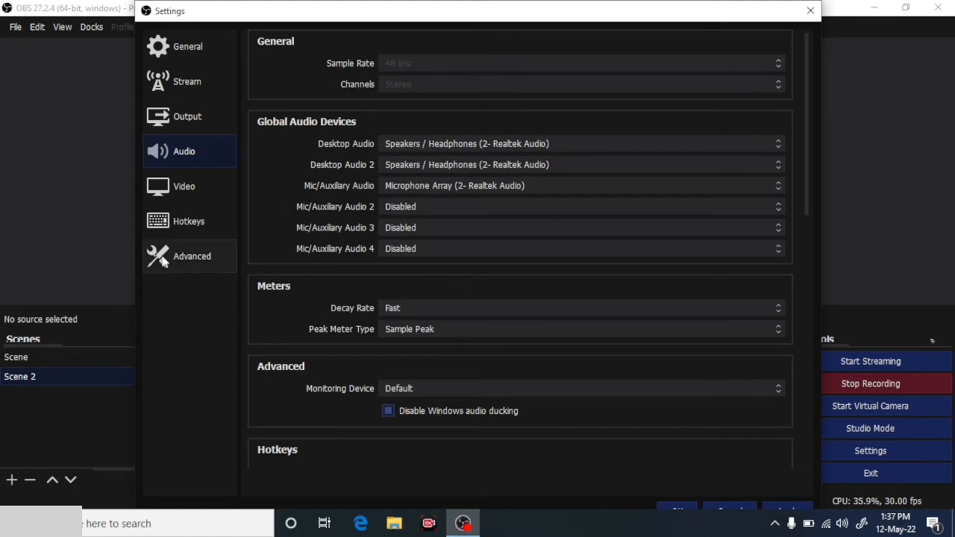
pyautogui.click(178, 188)
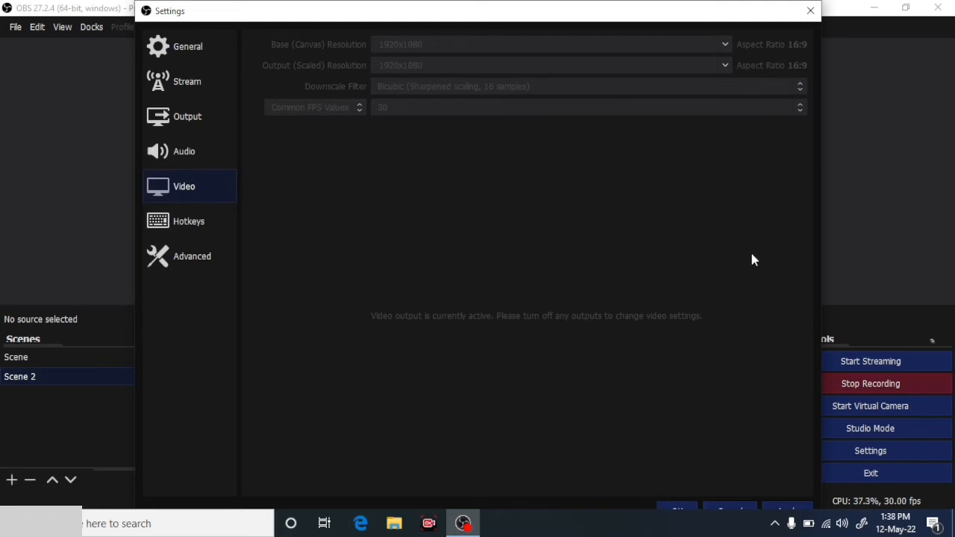
pyautogui.click(807, 13)
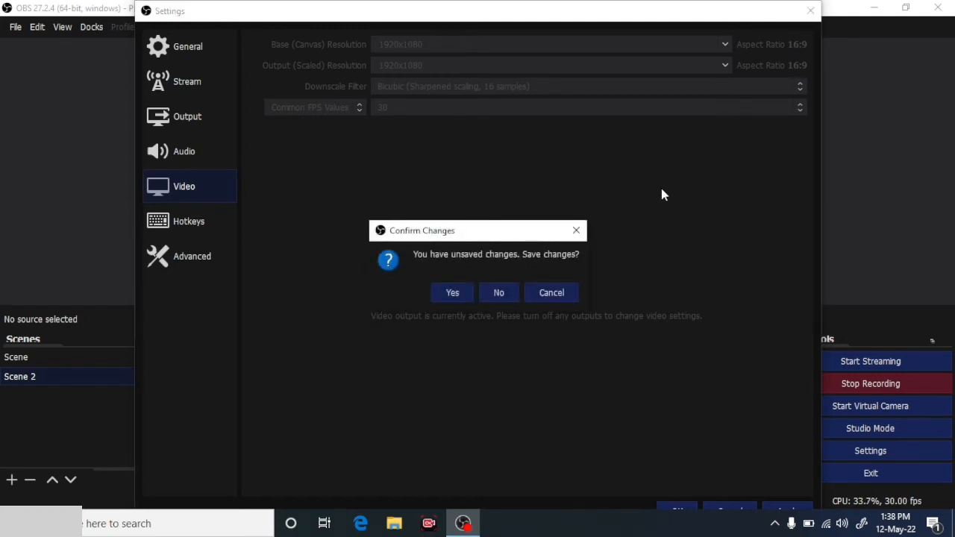
pyautogui.click(506, 292)
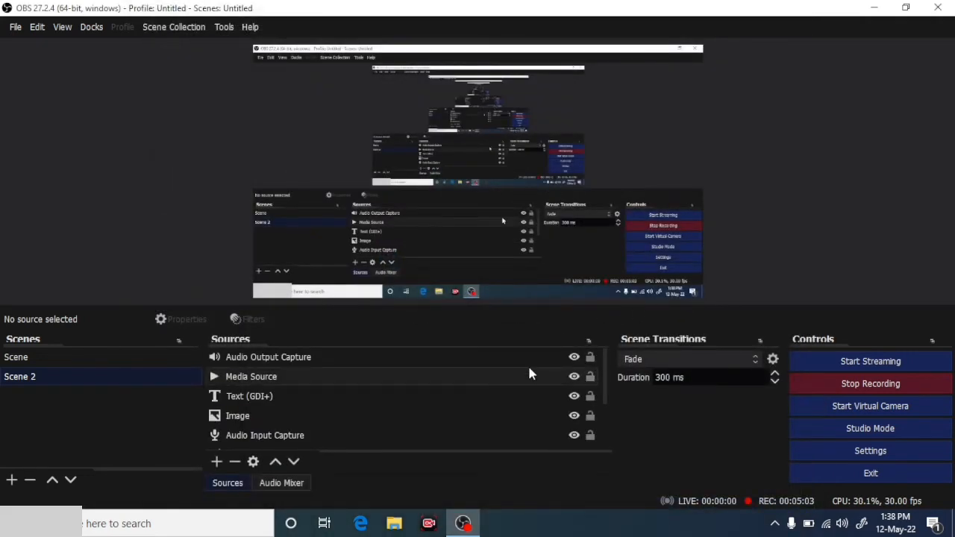
pyautogui.rightClick(71, 404)
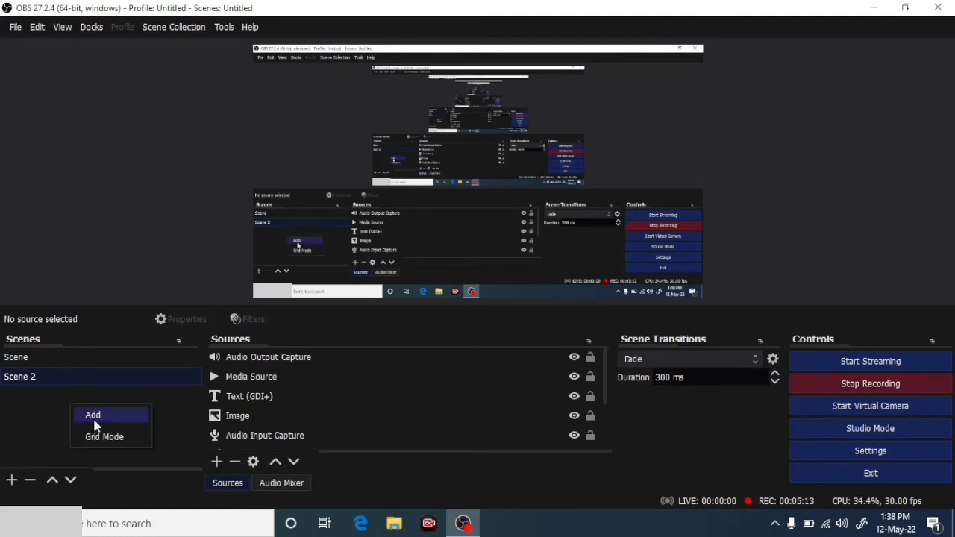
pyautogui.click(95, 415)
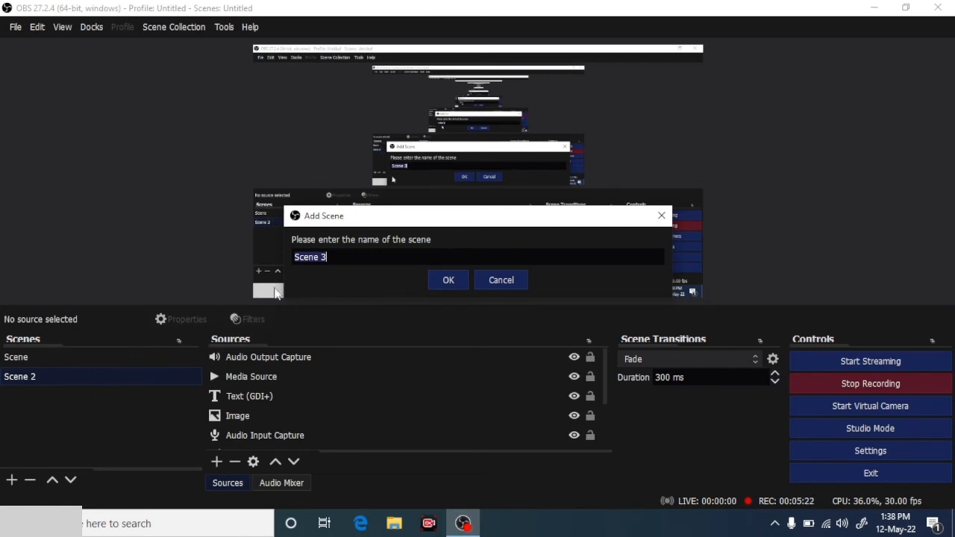
pyautogui.click(512, 278)
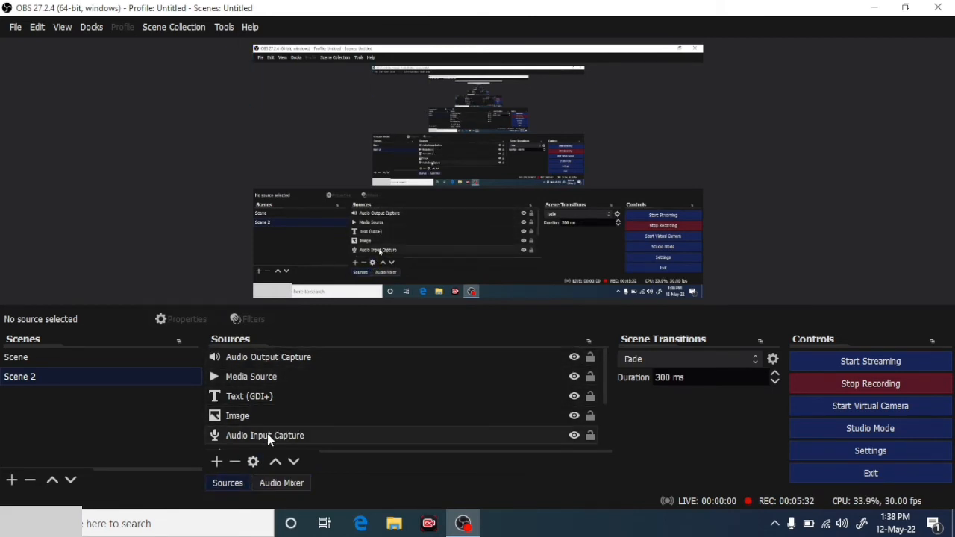
# Examine the source types that can be added, and look through the existing sources of Scene 2
pyautogui.click(218, 467)
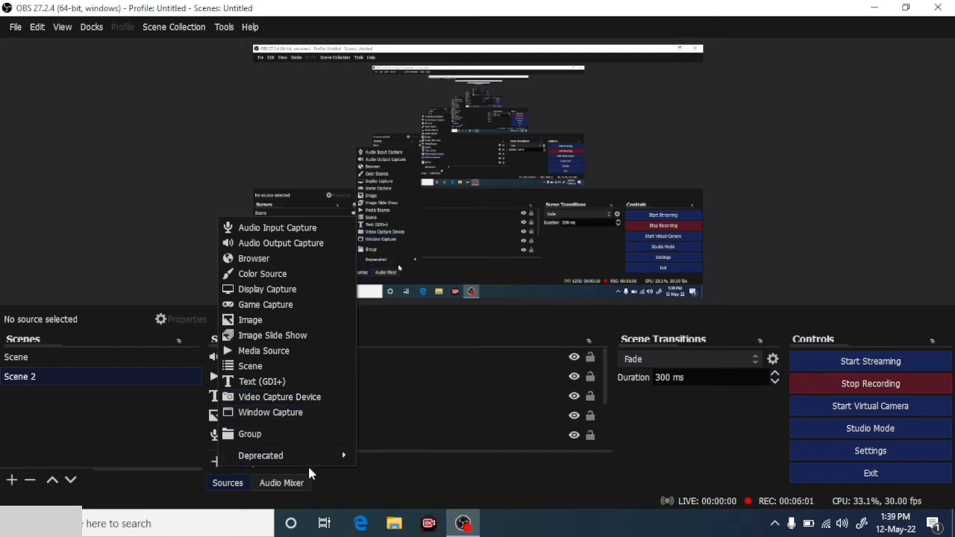
pyautogui.moveTo(334, 453)
pyautogui.click(396, 442)
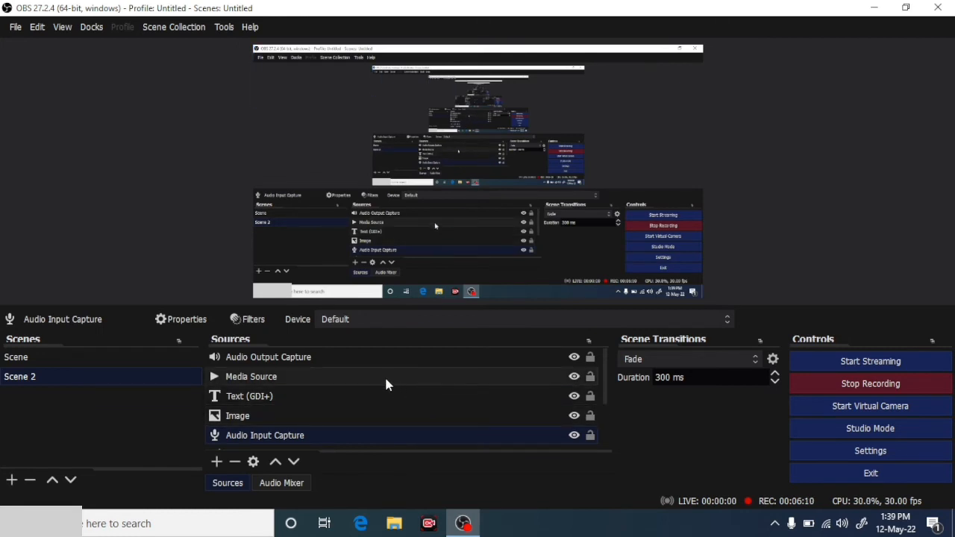
pyautogui.scroll(-2, 384, 375)
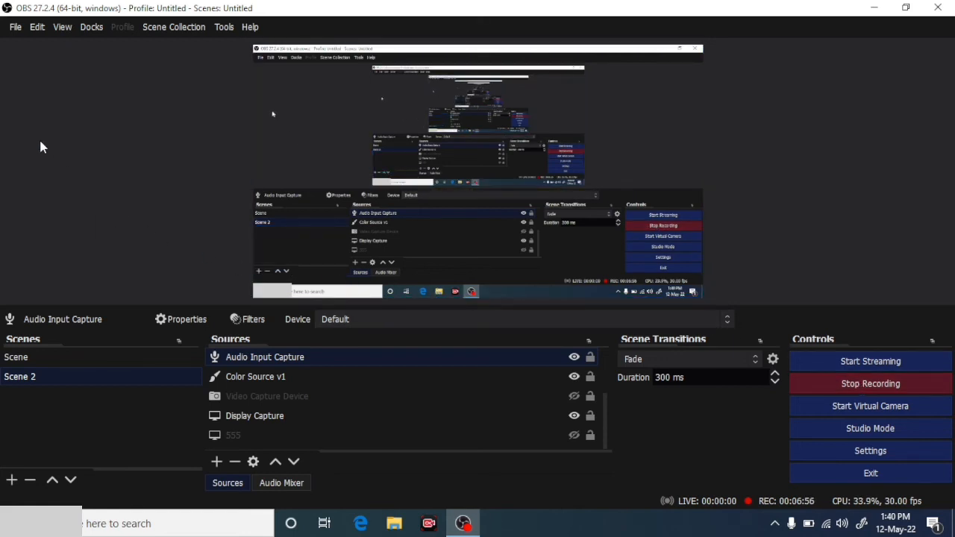
# Show the folder where OBS saves its recordings, inspect its files, and close it
pyautogui.click(16, 33)
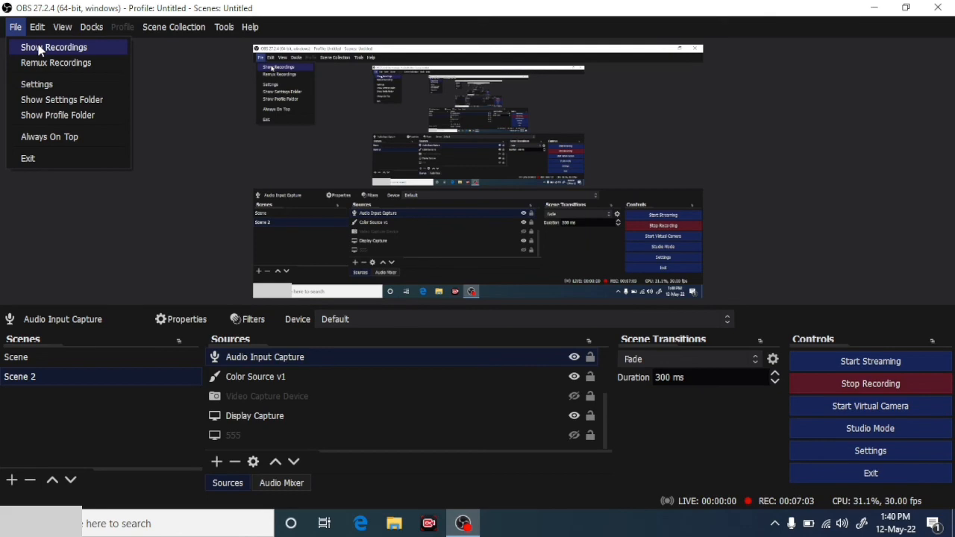
pyautogui.click(40, 50)
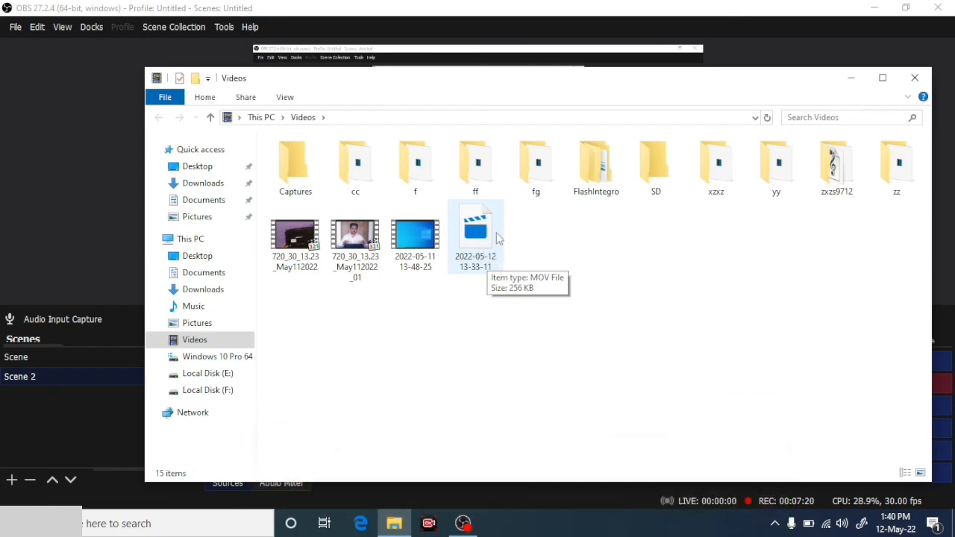
pyautogui.click(915, 78)
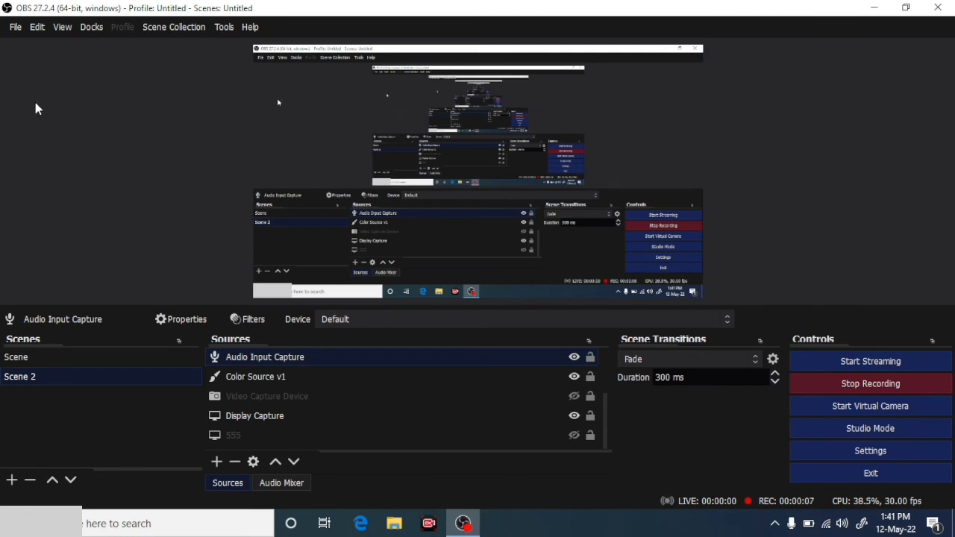
pyautogui.click(15, 30)
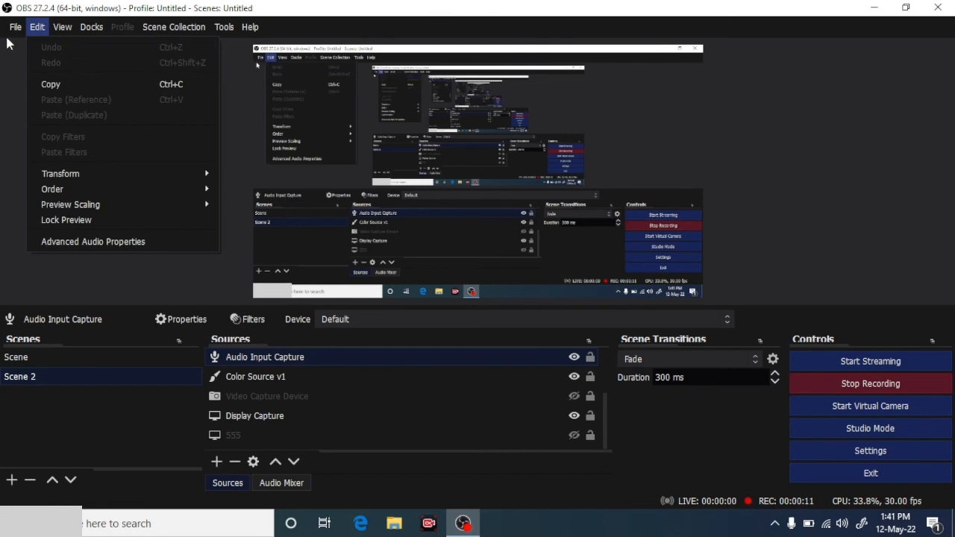
pyautogui.click(39, 51)
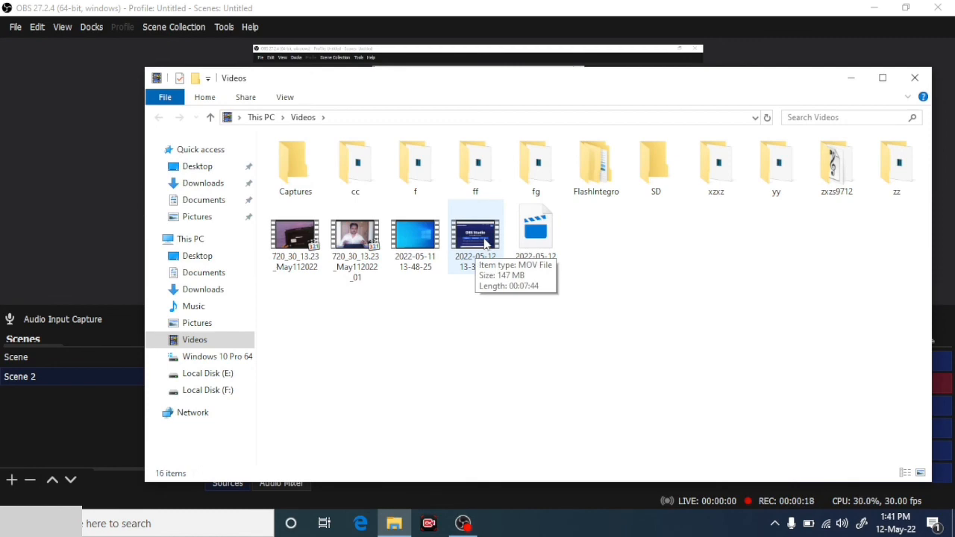
pyautogui.click(485, 242)
pyautogui.doubleClick(484, 242)
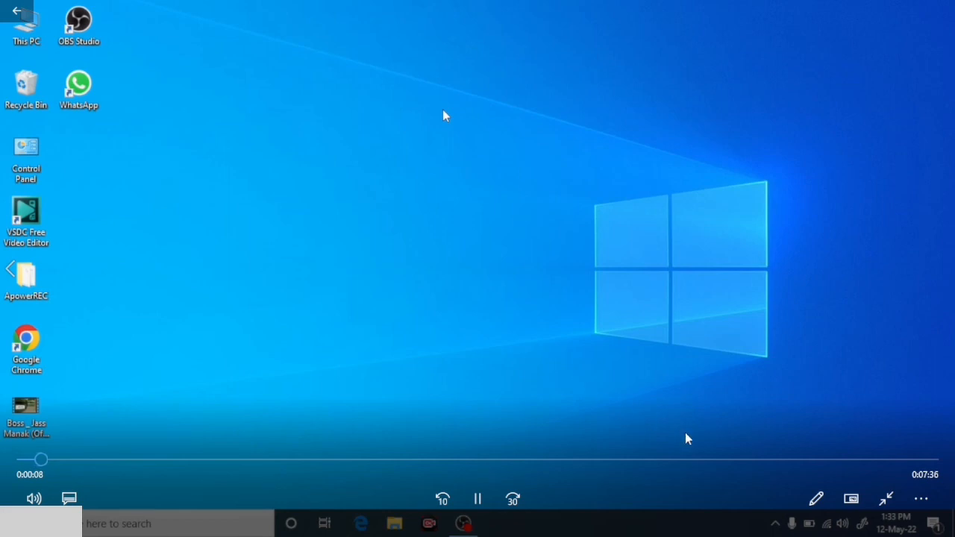
pyautogui.click(494, 498)
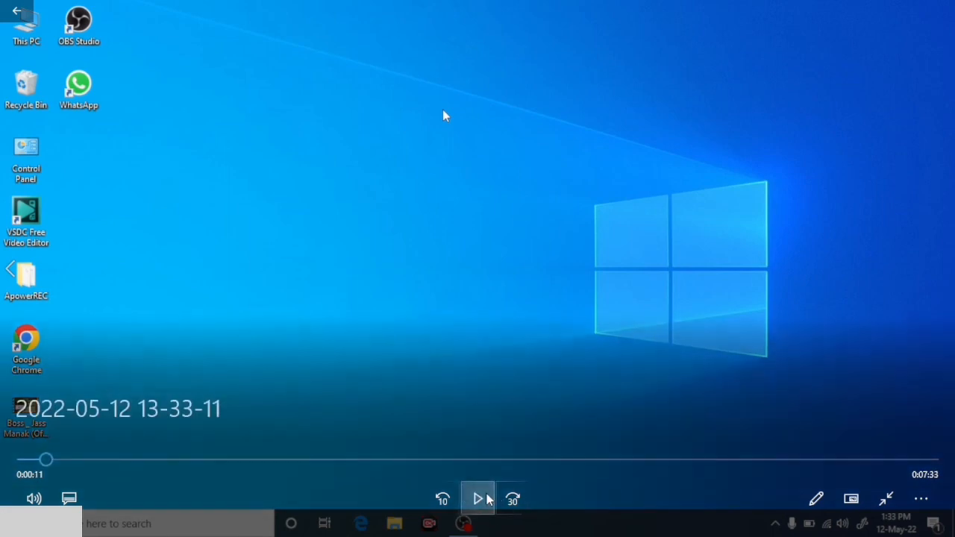